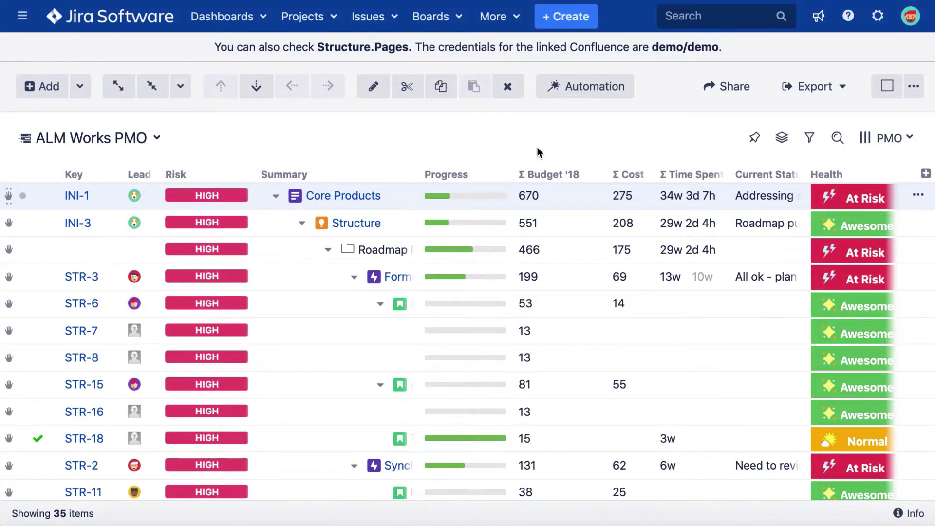
Step: Create a new structure from the Empty Structure template and name it Portfolio Overview
{"action": "left_click", "coordinate": [516, 25]}
{"action": "mouse_move", "coordinate": [509, 45]}
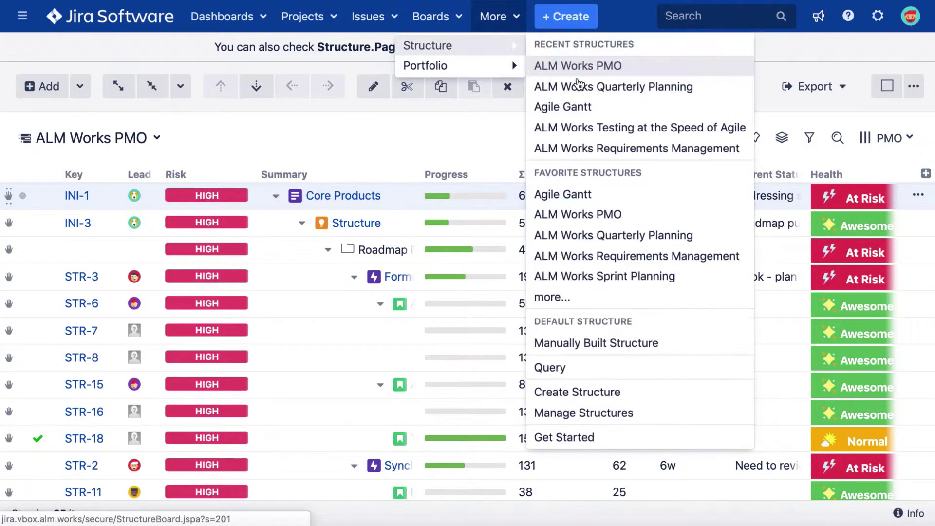
{"action": "left_click", "coordinate": [574, 389]}
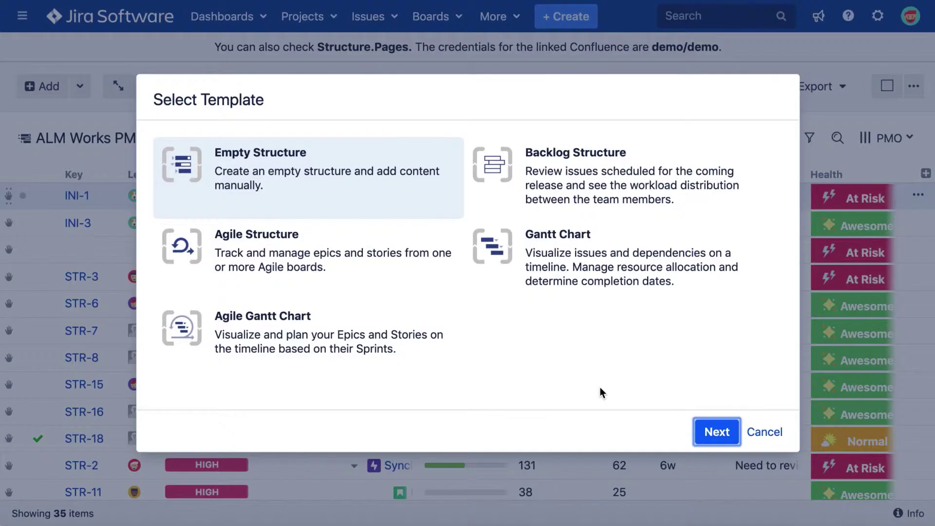
{"action": "left_click", "coordinate": [716, 432]}
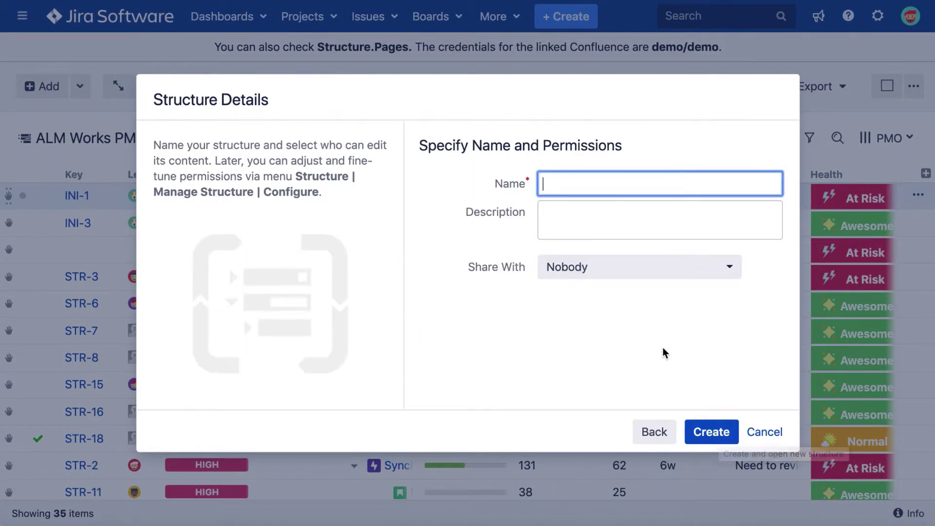
{"action": "type", "text": "Portfolio"}
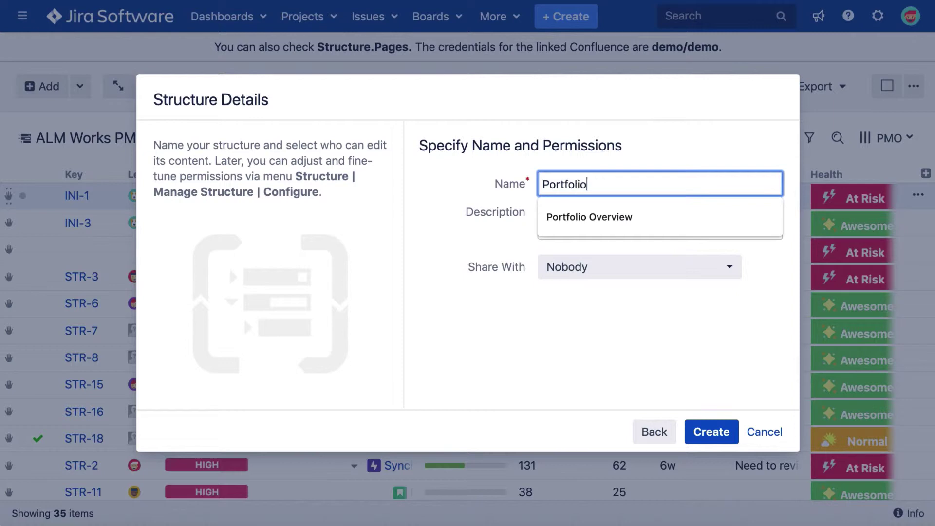
{"action": "type", "text": " Overview"}
{"action": "left_click", "coordinate": [712, 432]}
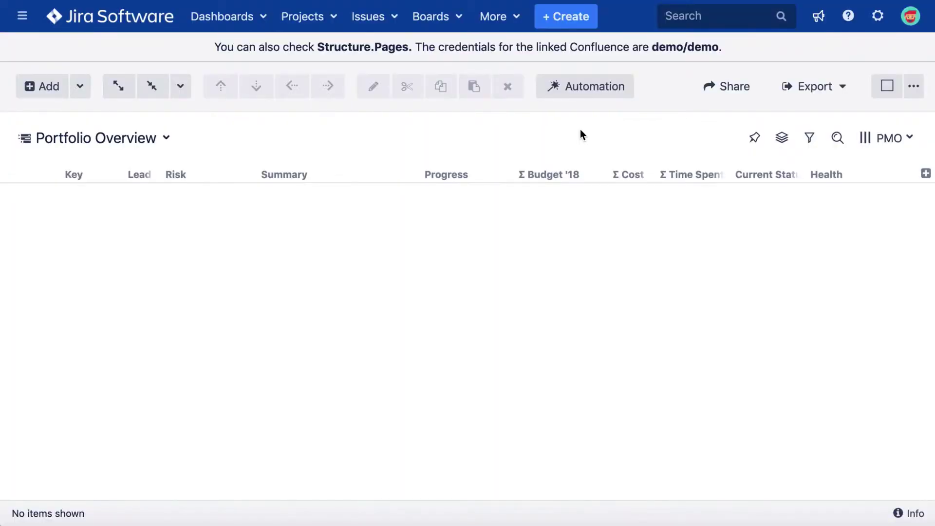
Step: Add an Insert automation to the structure with the JQL query project = "SAFe Portfolio" and type = Initiative
{"action": "left_click", "coordinate": [581, 97]}
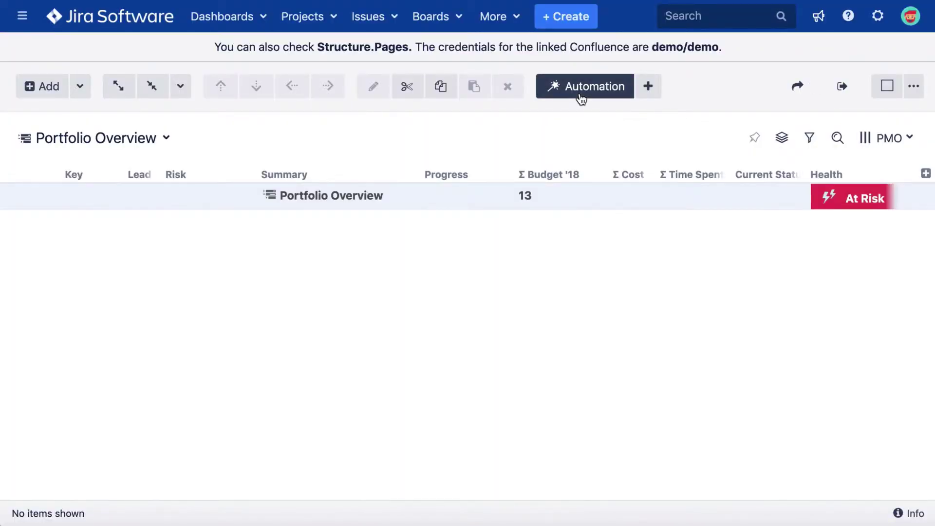
{"action": "left_click", "coordinate": [649, 87]}
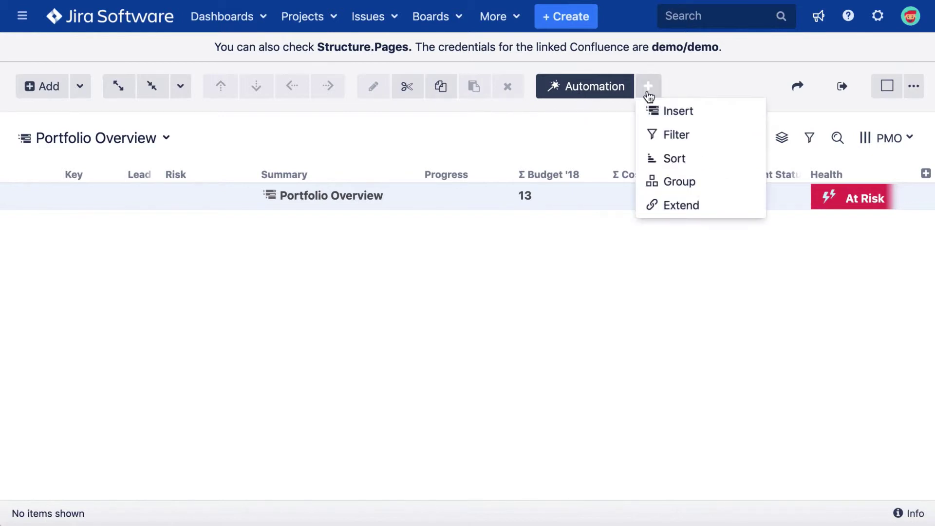
{"action": "left_click", "coordinate": [667, 110]}
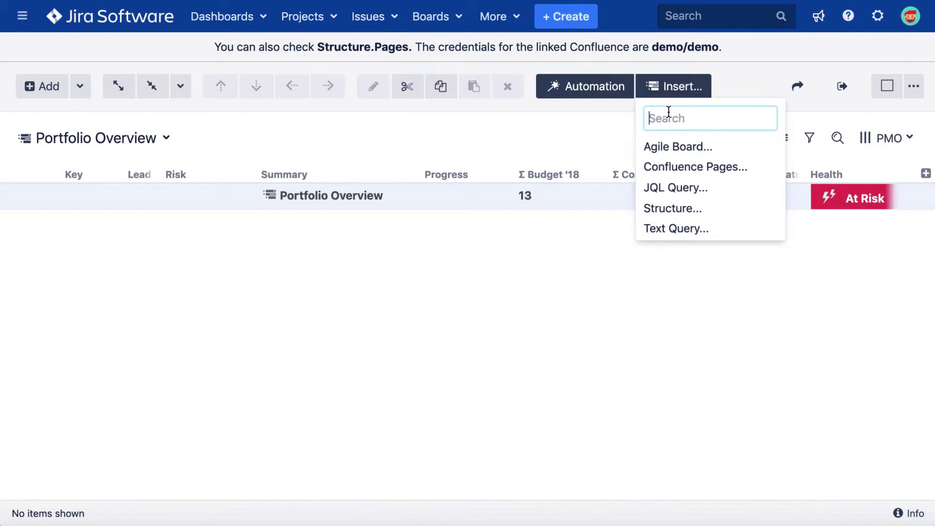
{"action": "left_click", "coordinate": [669, 191]}
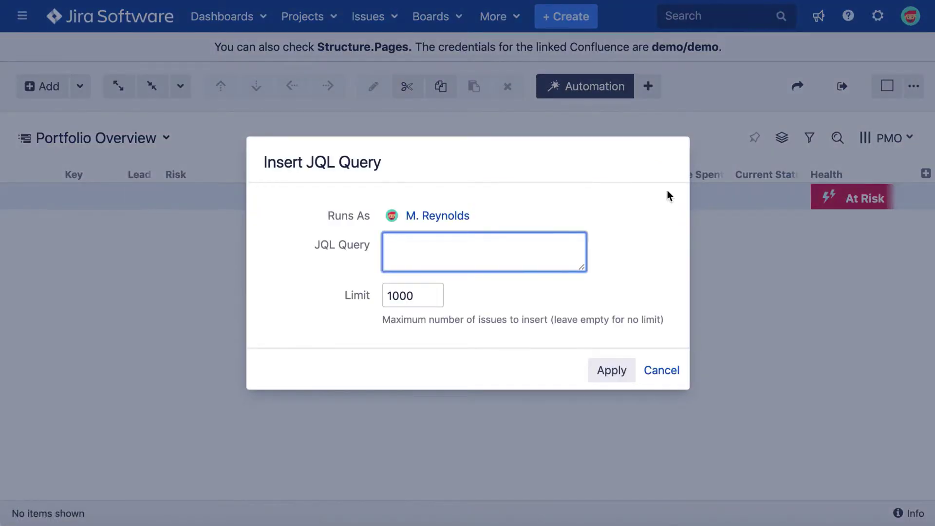
{"action": "type", "text": "project "}
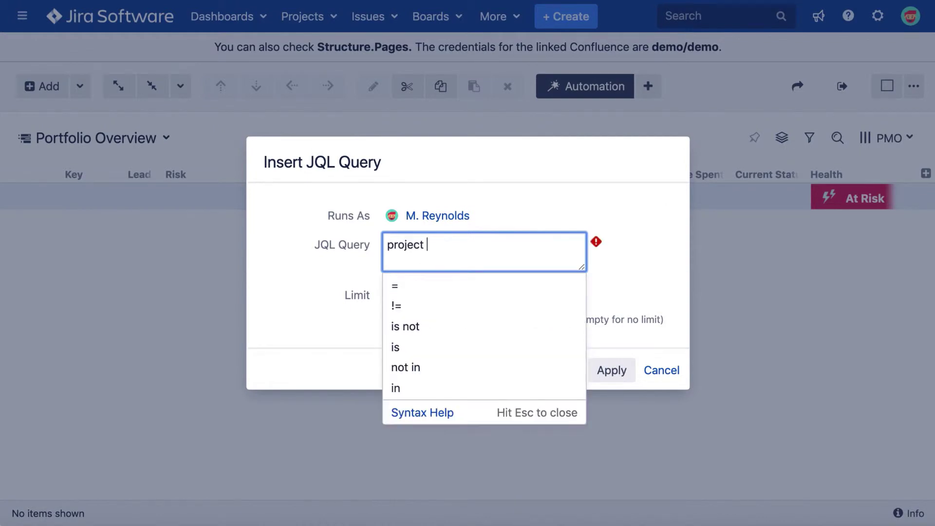
{"action": "type", "text": "= s"}
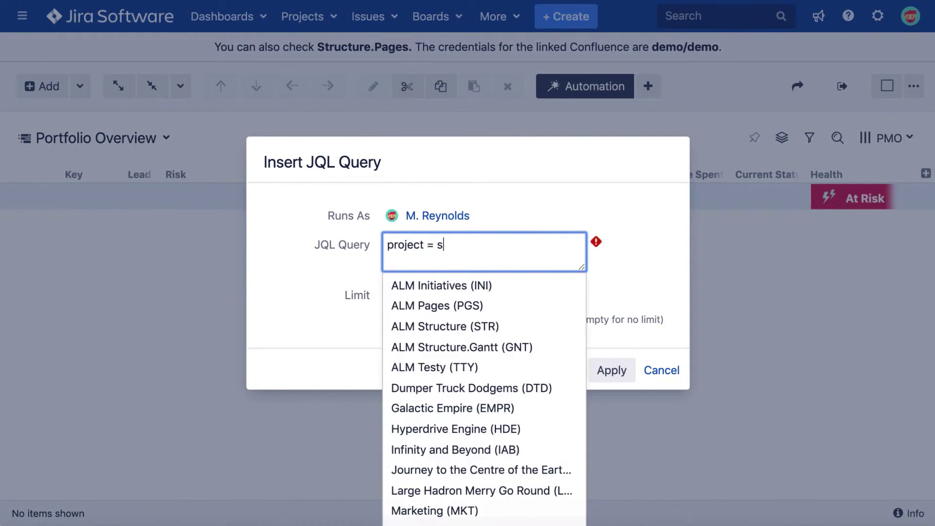
{"action": "type", "text": "af"}
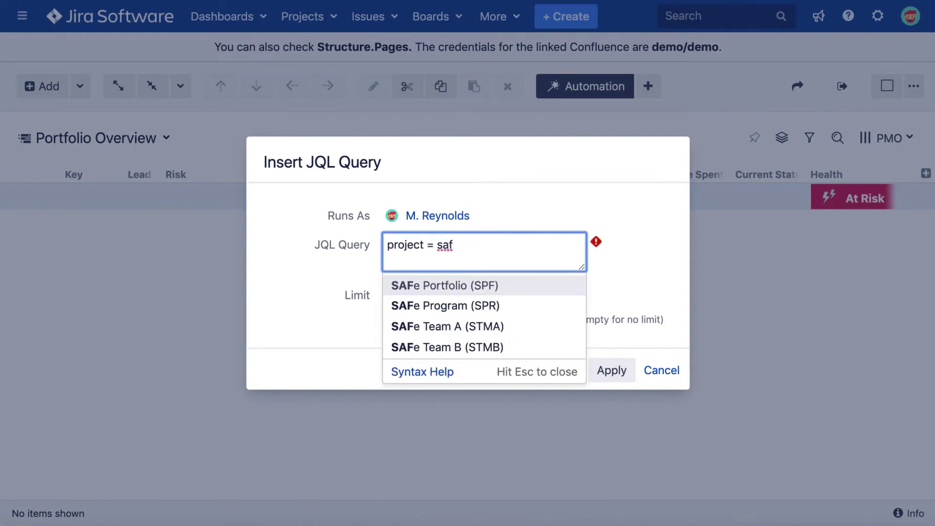
{"action": "key", "text": "Return"}
{"action": "type", "text": "and"}
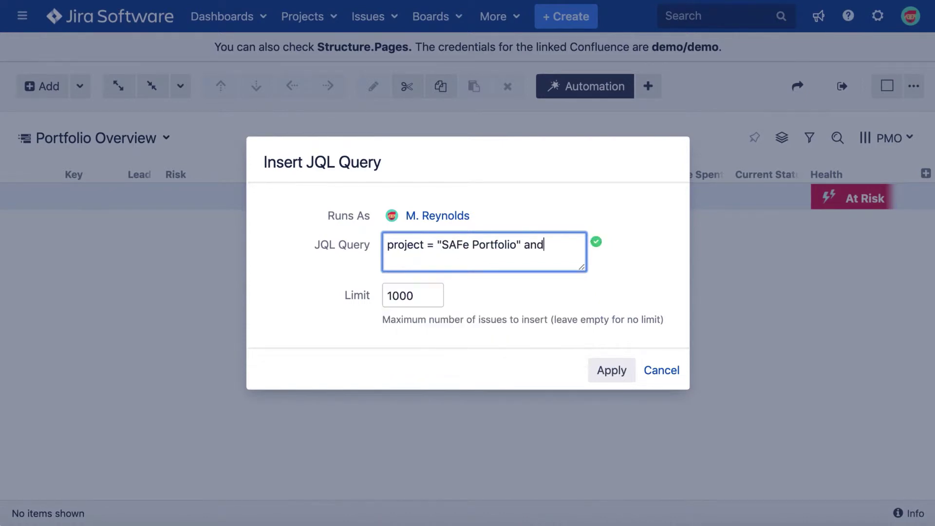
{"action": "type", "text": " type = ini"}
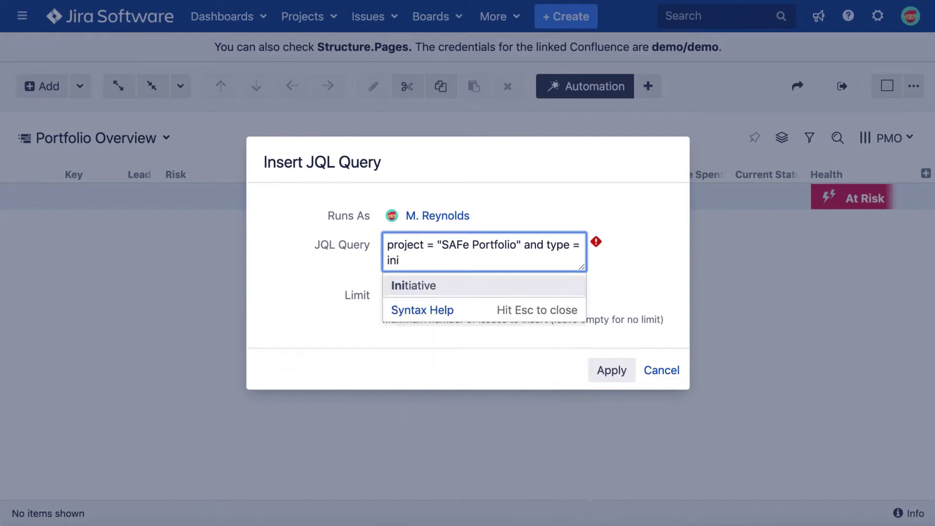
{"action": "key", "text": "Return"}
{"action": "left_click", "coordinate": [673, 271]}
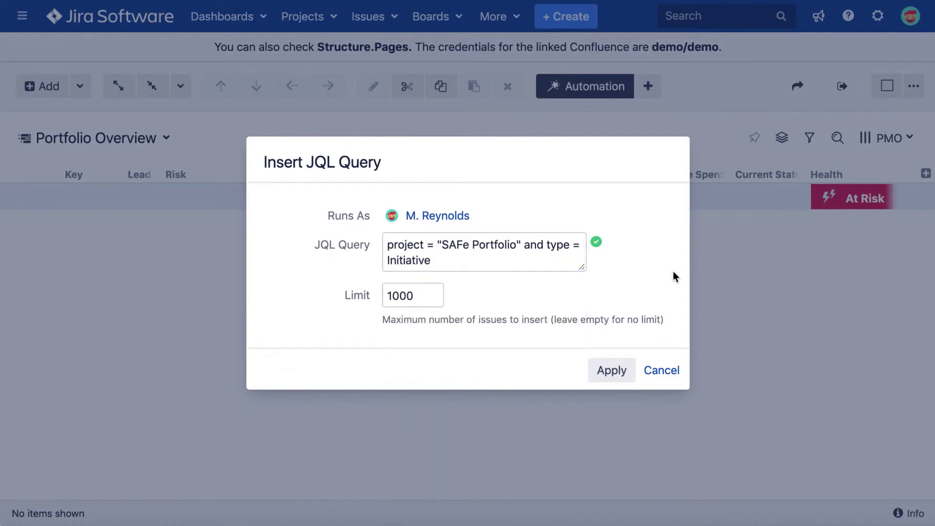
{"action": "left_click", "coordinate": [625, 370]}
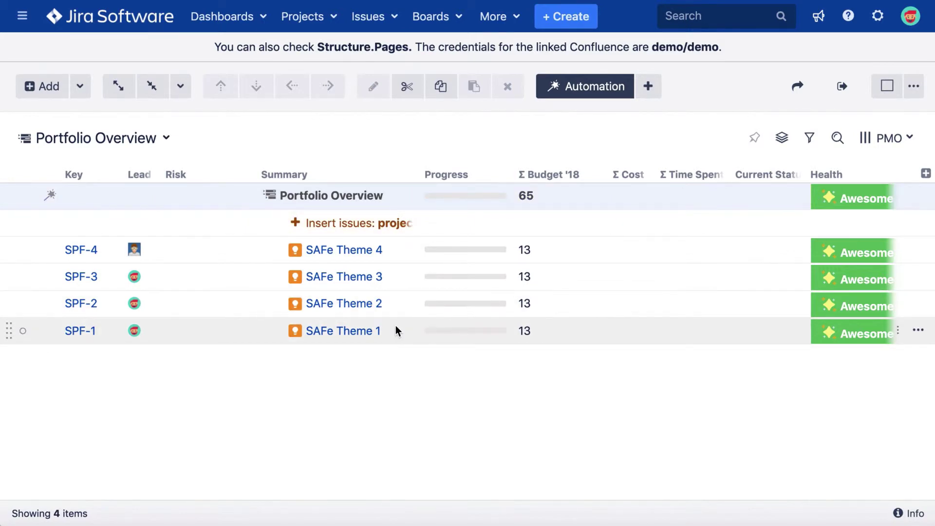
Step: Extend the structure with linked issues, using link type Implements and direction "parent issue is implemented by sub-issue"
{"action": "left_click", "coordinate": [650, 88]}
{"action": "left_click", "coordinate": [674, 205]}
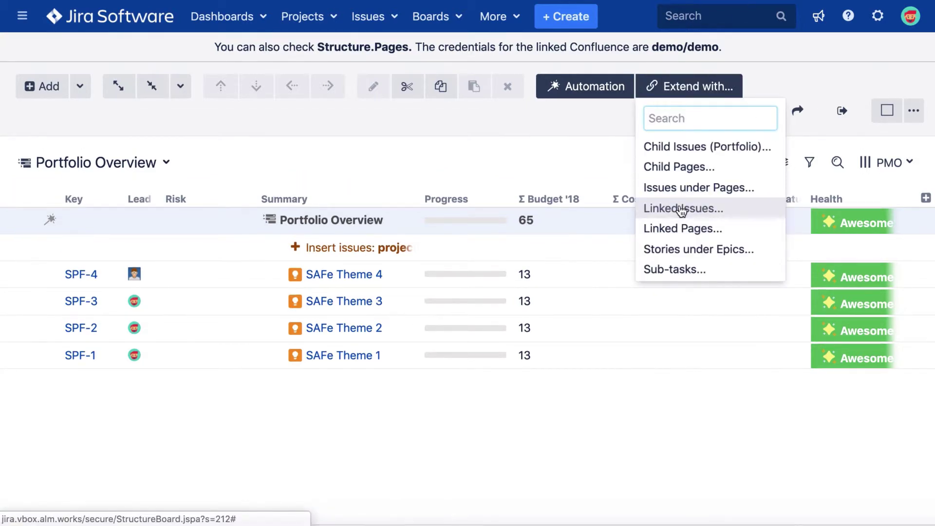
{"action": "left_click", "coordinate": [682, 210]}
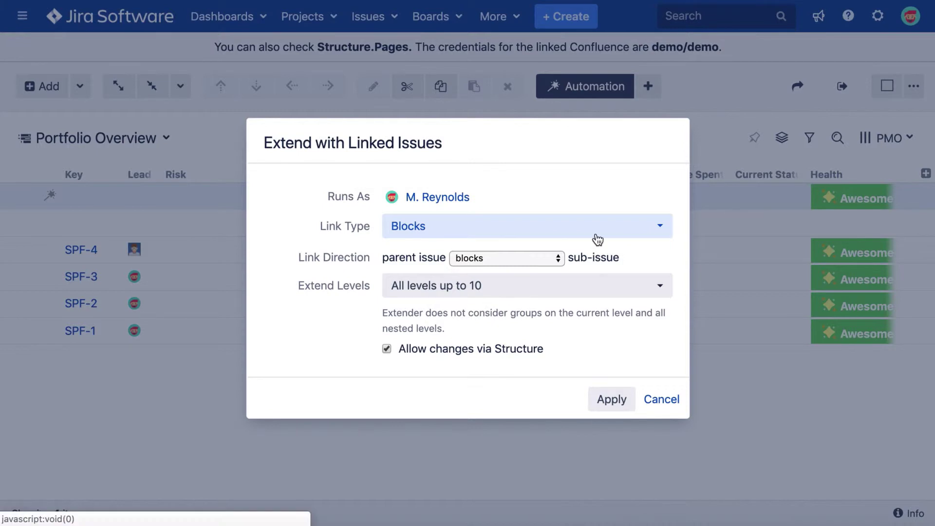
{"action": "left_click", "coordinate": [597, 229]}
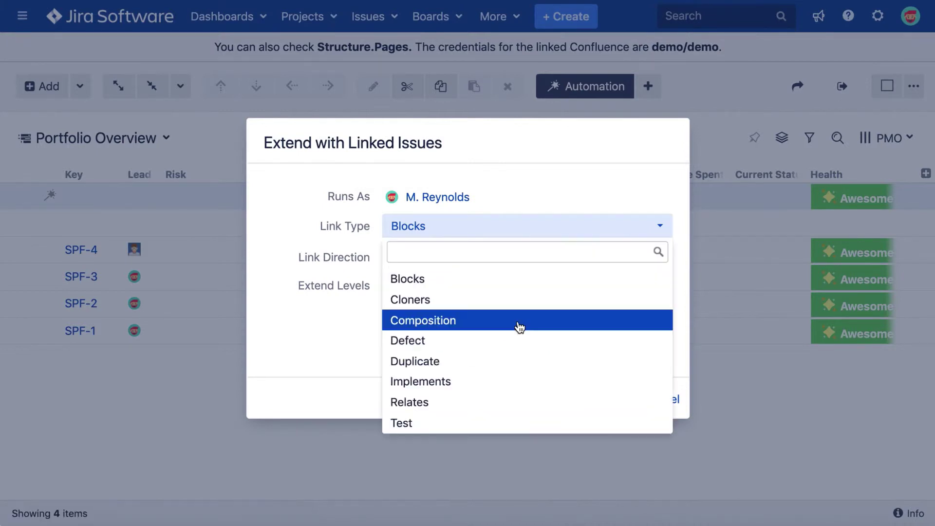
{"action": "left_click", "coordinate": [453, 382]}
{"action": "left_click", "coordinate": [556, 265]}
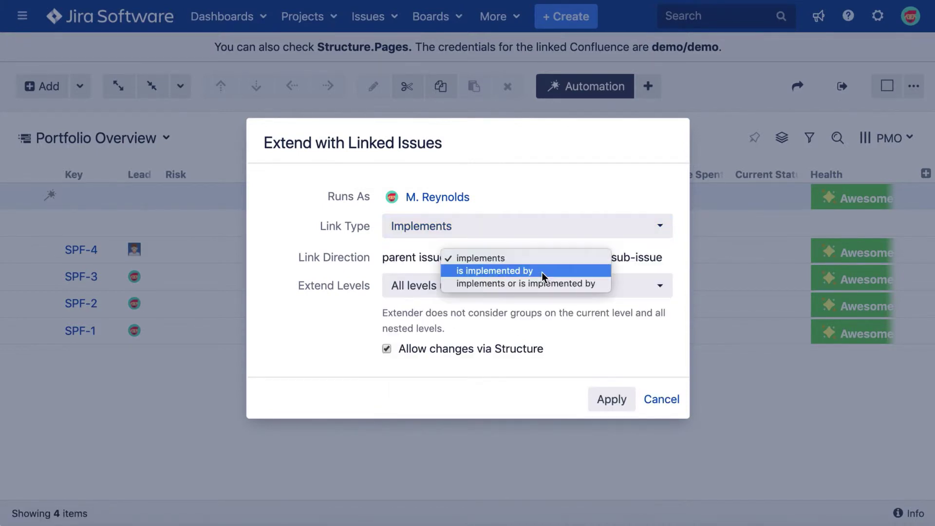
{"action": "left_click", "coordinate": [542, 273]}
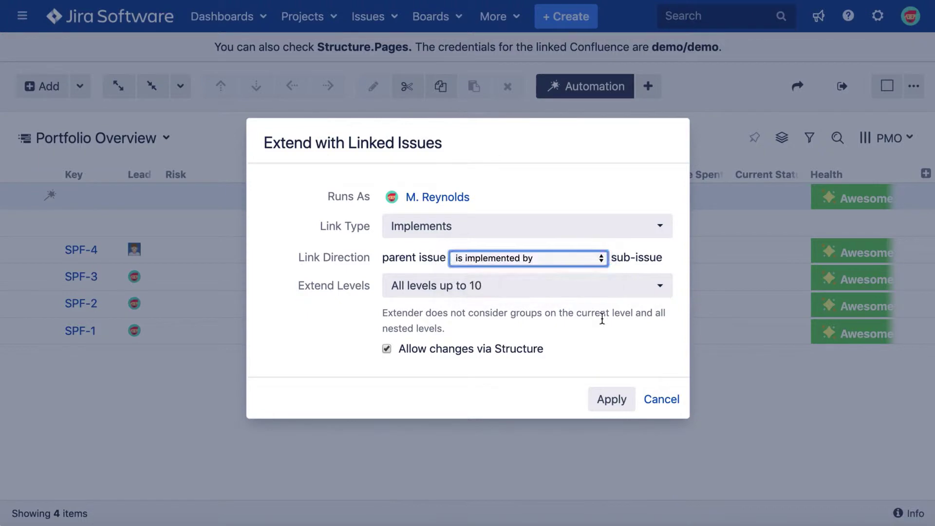
{"action": "left_click", "coordinate": [611, 400]}
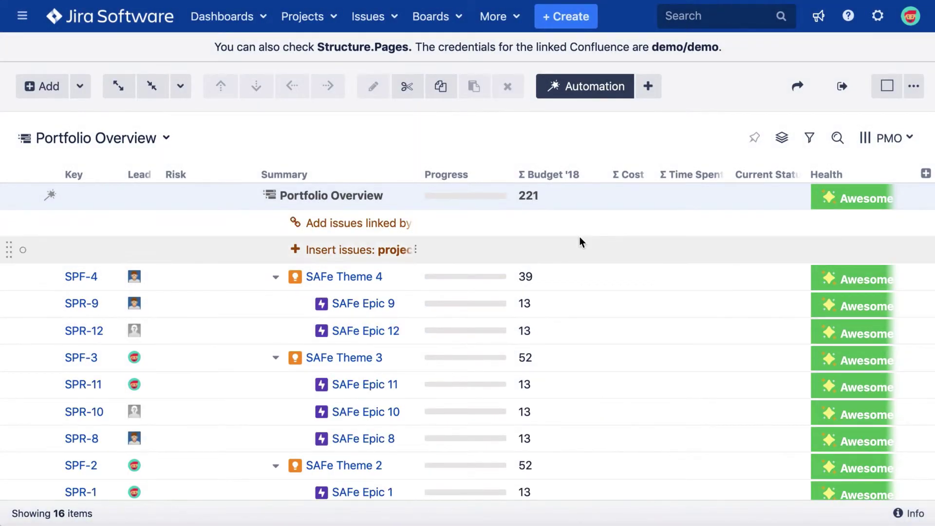
Step: Extend the epics with their stories, using the default extend levels
{"action": "left_click", "coordinate": [648, 87]}
{"action": "left_click", "coordinate": [676, 213]}
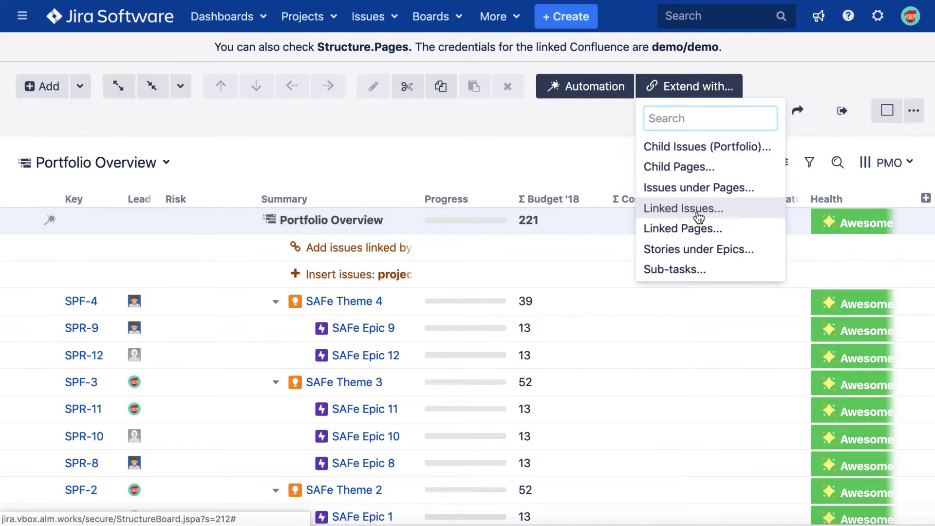
{"action": "left_click", "coordinate": [702, 249]}
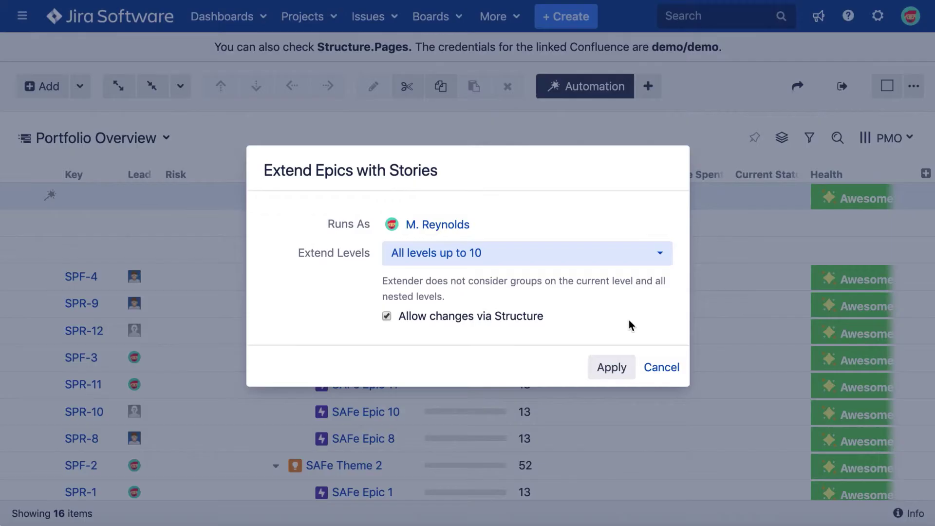
{"action": "left_click", "coordinate": [612, 368]}
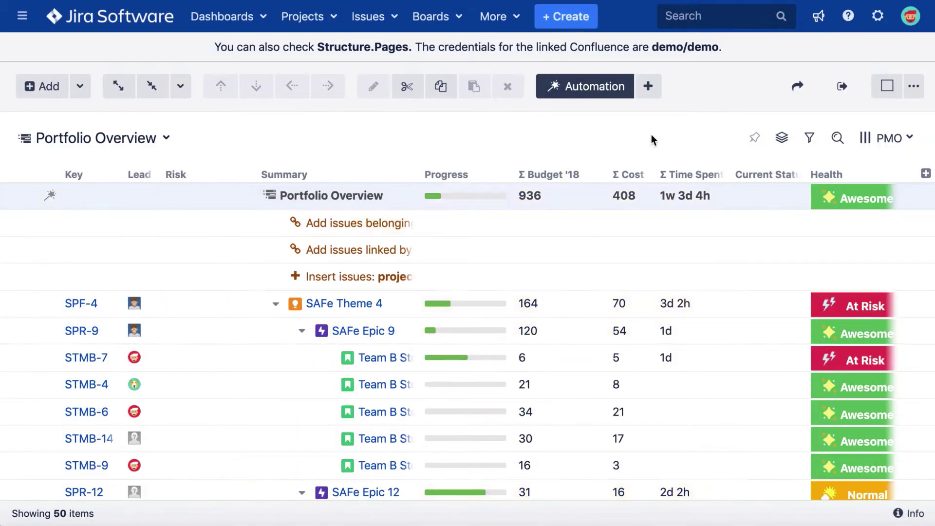
Step: Extend the structure with sub-tasks of all available types and look through the resulting hierarchy
{"action": "left_click", "coordinate": [651, 89]}
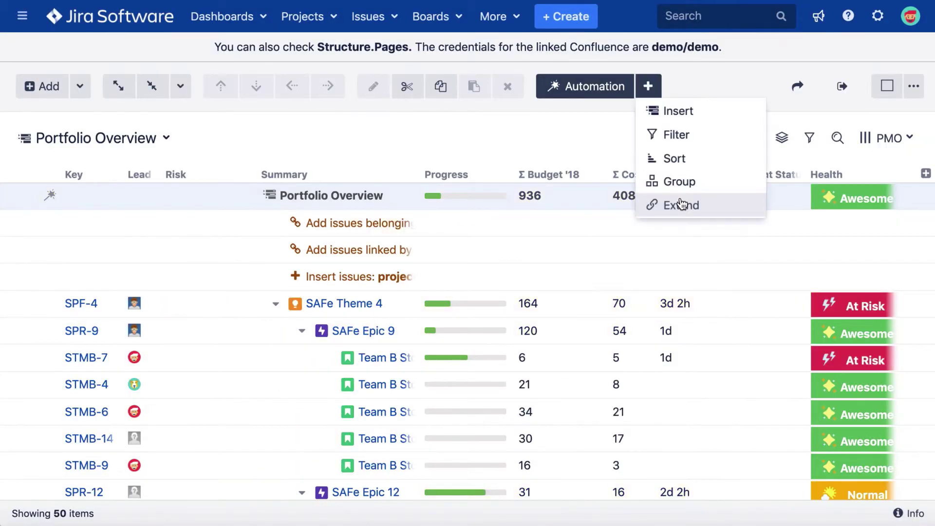
{"action": "left_click", "coordinate": [681, 203]}
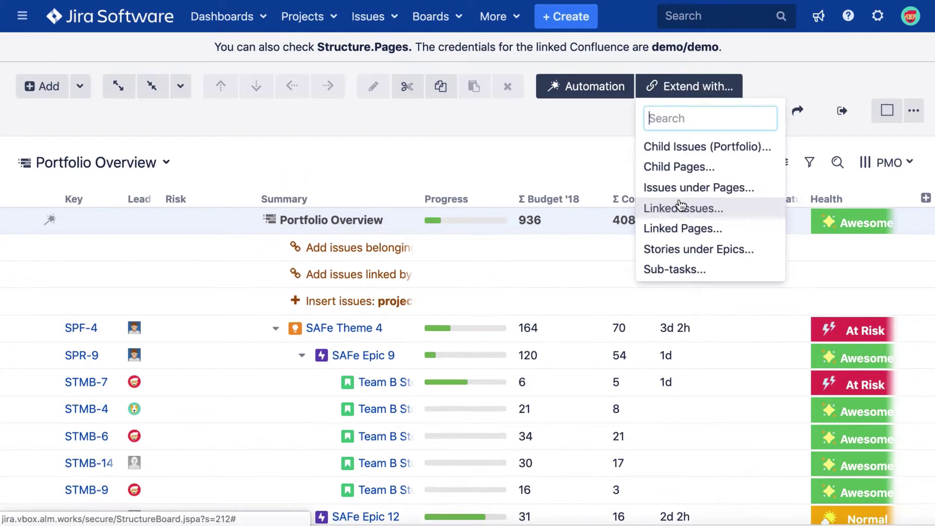
{"action": "left_click", "coordinate": [675, 270]}
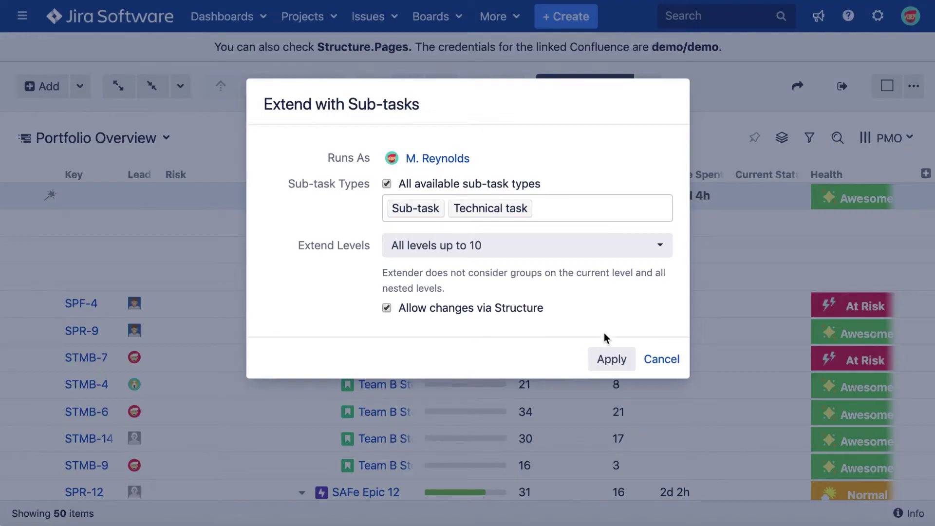
{"action": "left_click", "coordinate": [610, 360]}
{"action": "scroll", "coordinate": [575, 379], "scroll_direction": "down", "scroll_amount": 10}
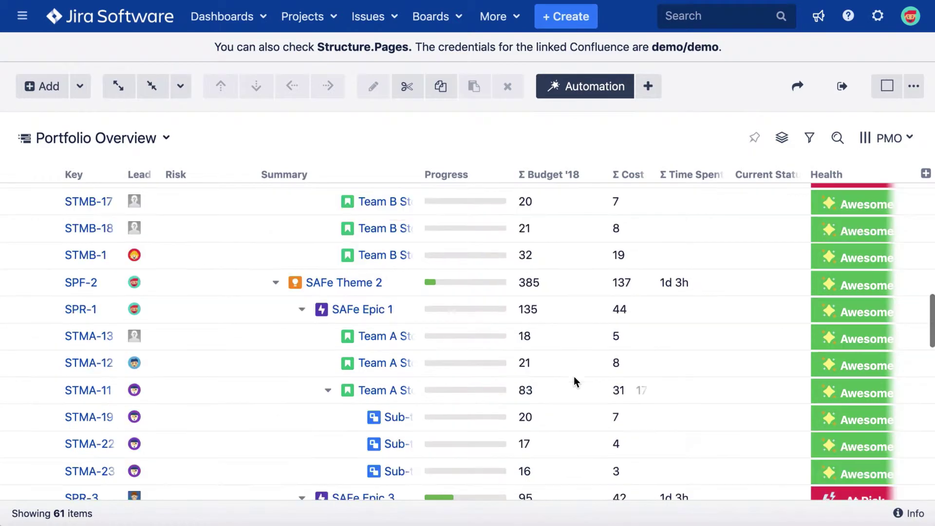
{"action": "scroll", "coordinate": [575, 382], "scroll_direction": "up", "scroll_amount": 12}
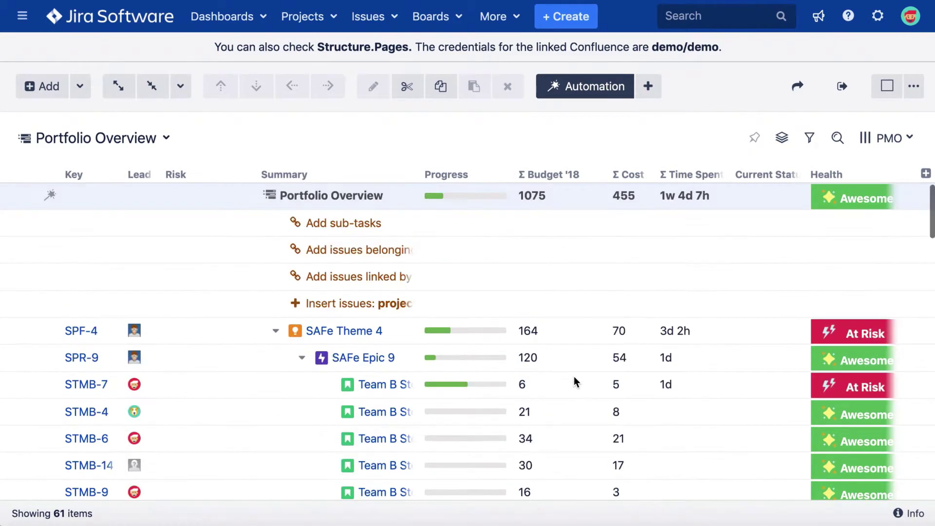
Step: Add a Sort automation that orders the structure by Rank
{"action": "left_click", "coordinate": [655, 97]}
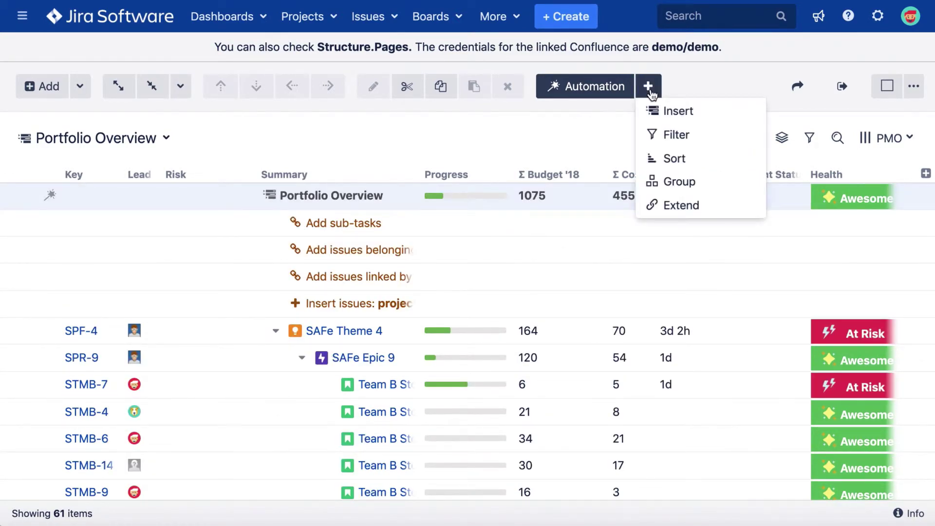
{"action": "left_click", "coordinate": [682, 161]}
{"action": "type", "text": "ran"}
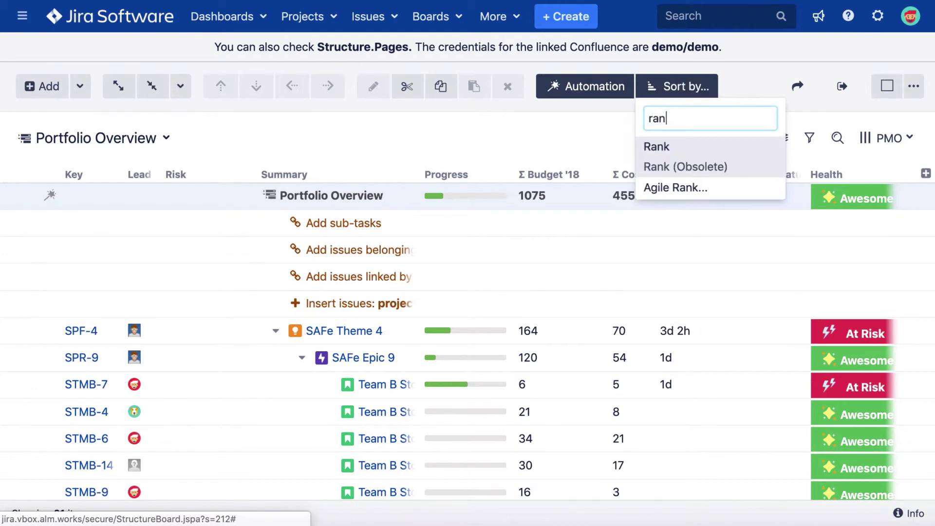
{"action": "type", "text": "k"}
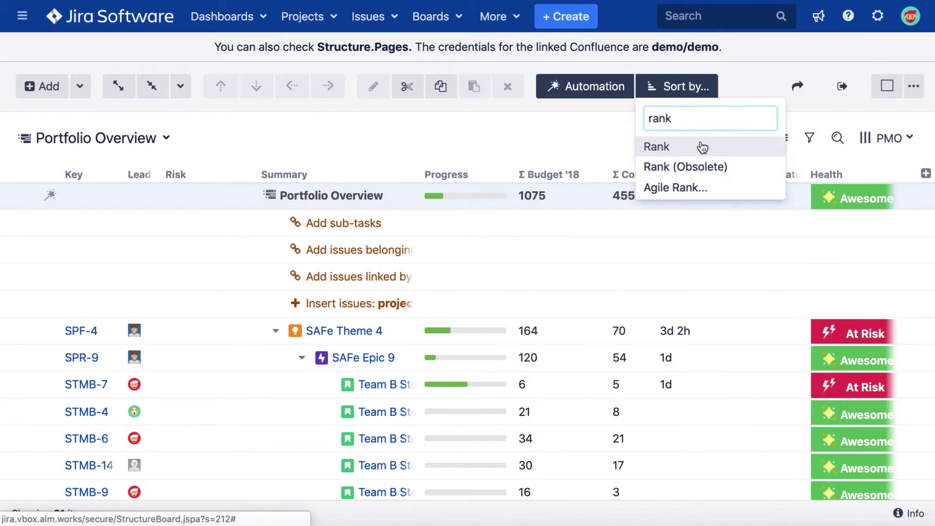
{"action": "left_click", "coordinate": [702, 144]}
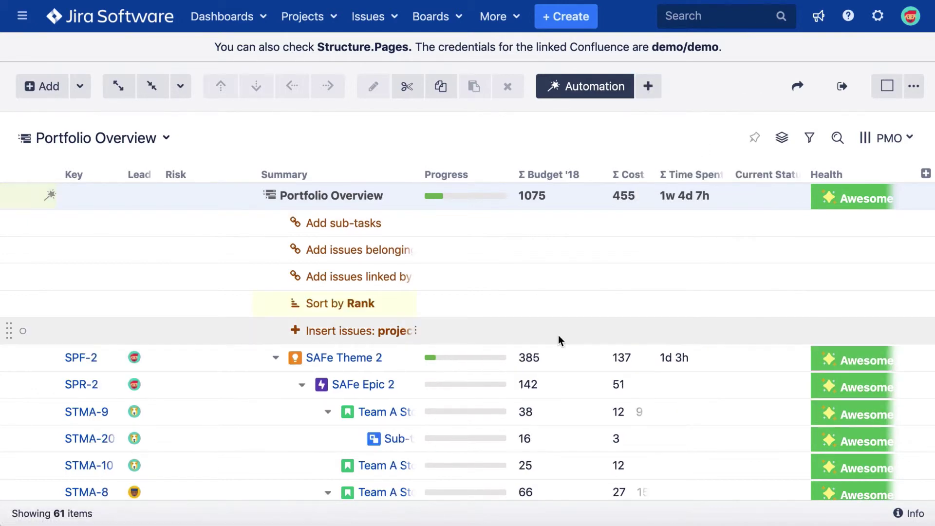
{"action": "scroll", "coordinate": [460, 355], "scroll_direction": "down", "scroll_amount": 2}
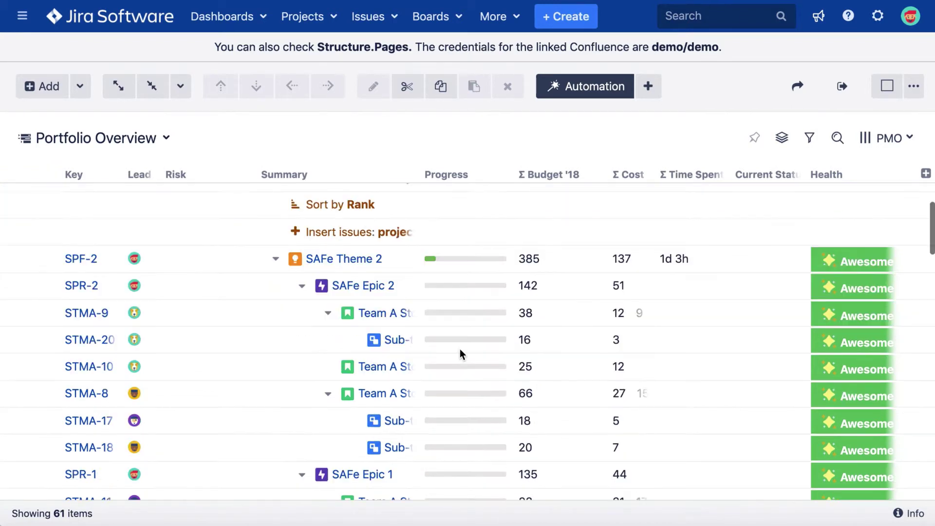
Step: Turn off automation editing so only the Portfolio Overview issue hierarchy is displayed
{"action": "scroll", "coordinate": [560, 392], "scroll_direction": "up", "scroll_amount": 1}
{"action": "scroll", "coordinate": [560, 393], "scroll_direction": "up", "scroll_amount": 1}
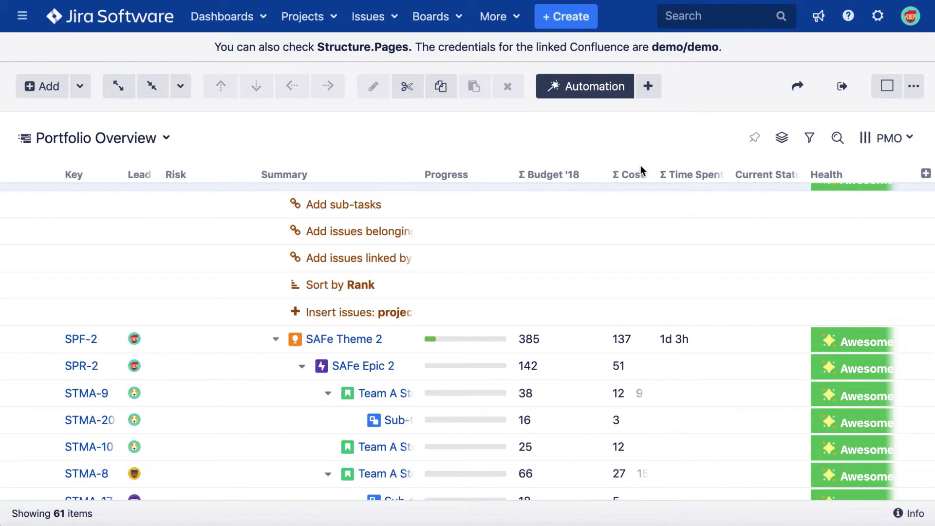
{"action": "left_click", "coordinate": [617, 95]}
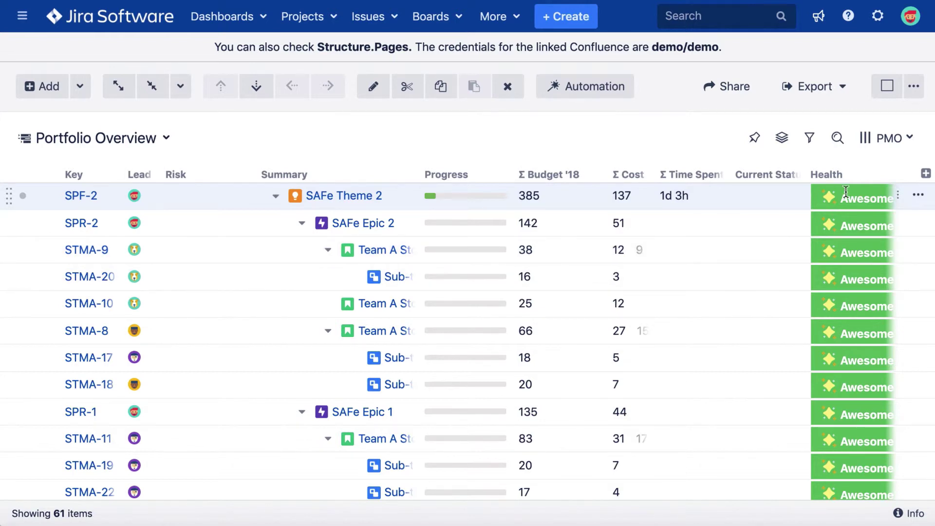
Step: Switch the structure's view from PMO to Tracking
{"action": "left_click", "coordinate": [886, 138]}
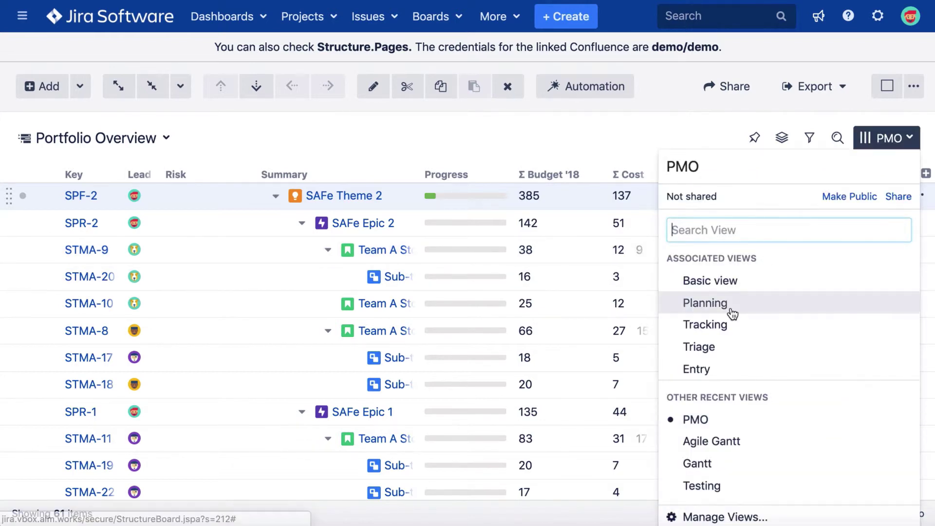
{"action": "left_click", "coordinate": [719, 325]}
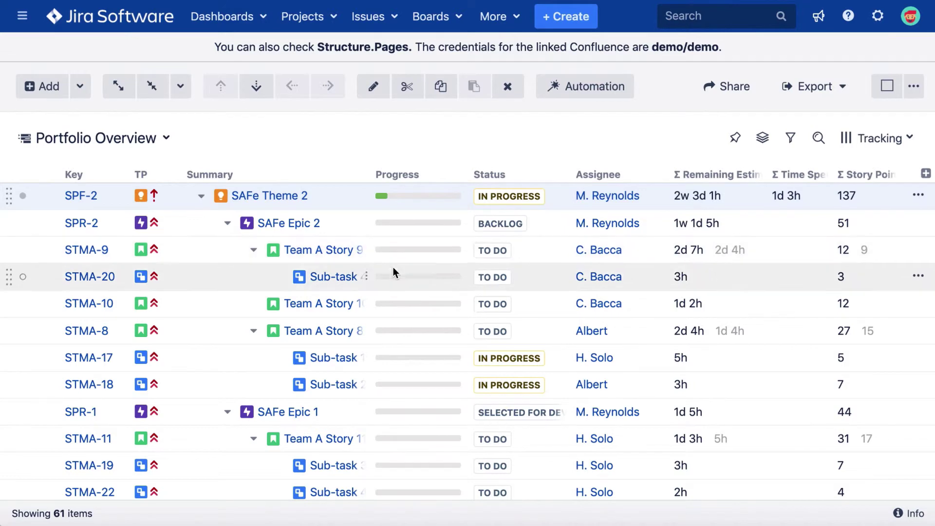
{"action": "mouse_move", "coordinate": [410, 269]}
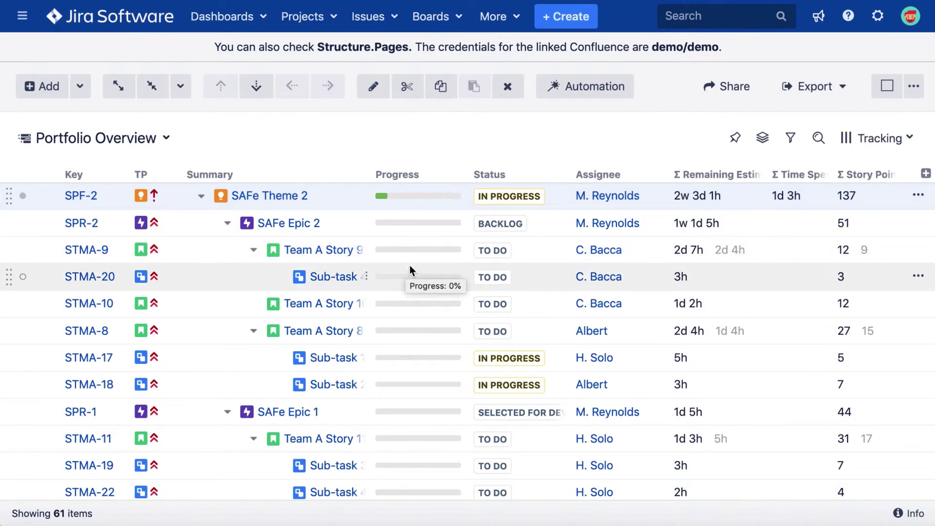
Step: Collapse SAFe Epic 2 and SAFe Epic 1 under SAFe Theme 2
{"action": "scroll", "coordinate": [410, 267], "scroll_direction": "down", "scroll_amount": 5}
{"action": "scroll", "coordinate": [410, 266], "scroll_direction": "up", "scroll_amount": 5}
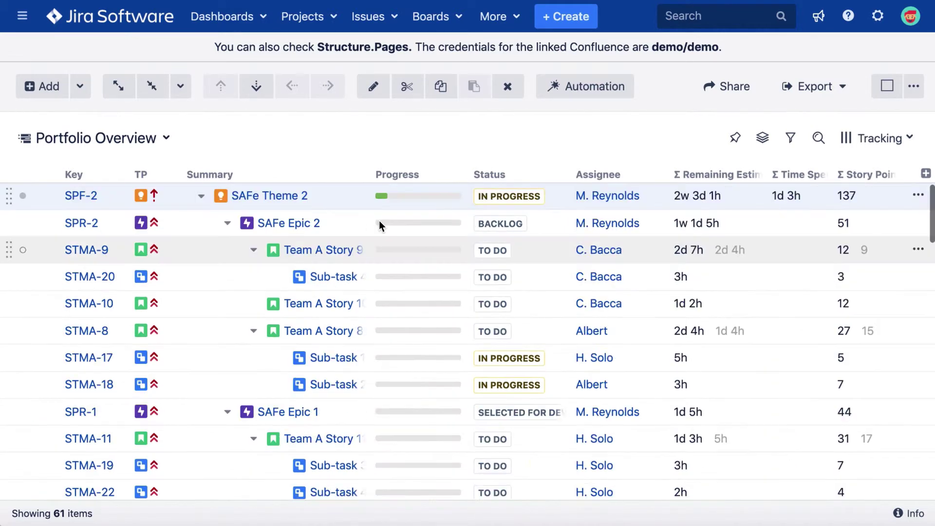
{"action": "key", "text": "Left"}
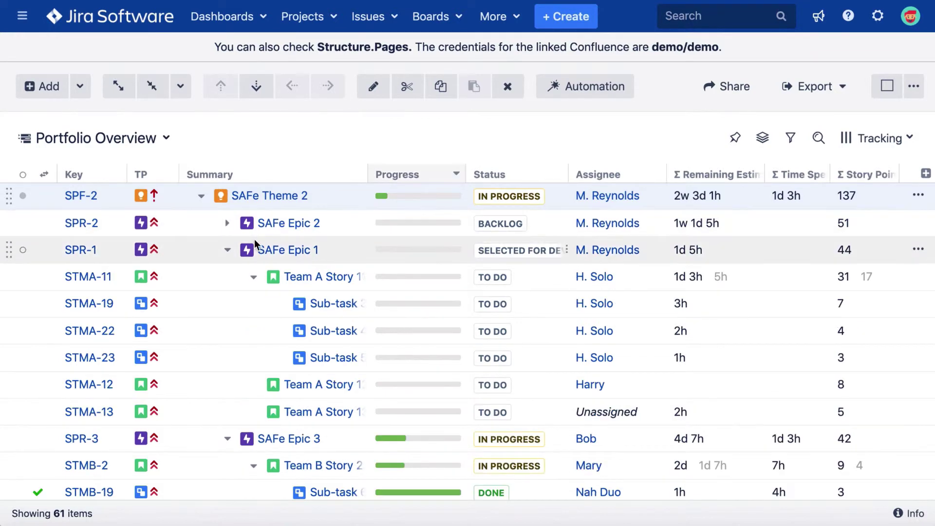
{"action": "key", "text": "Left"}
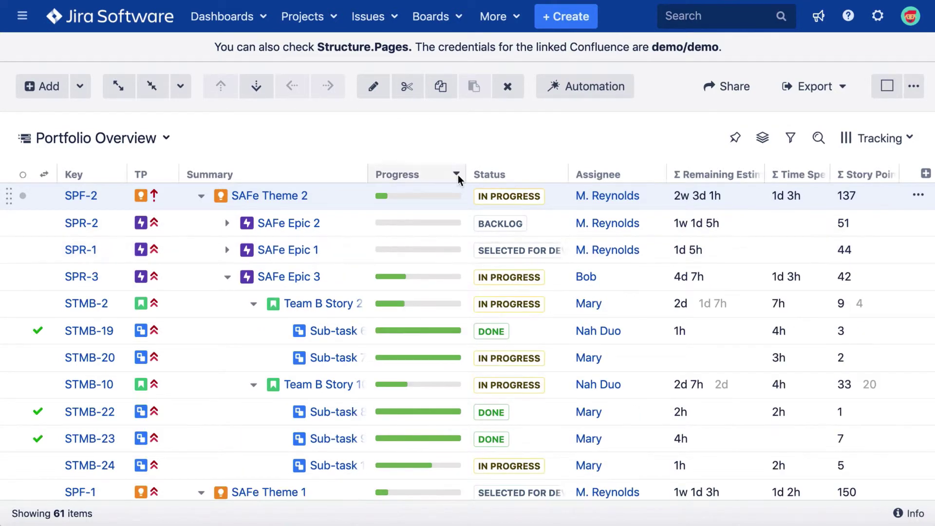
Step: Configure the Progress column to be based on Resolution Only, with sub-issue progress weighted by Story Points
{"action": "left_click", "coordinate": [457, 174]}
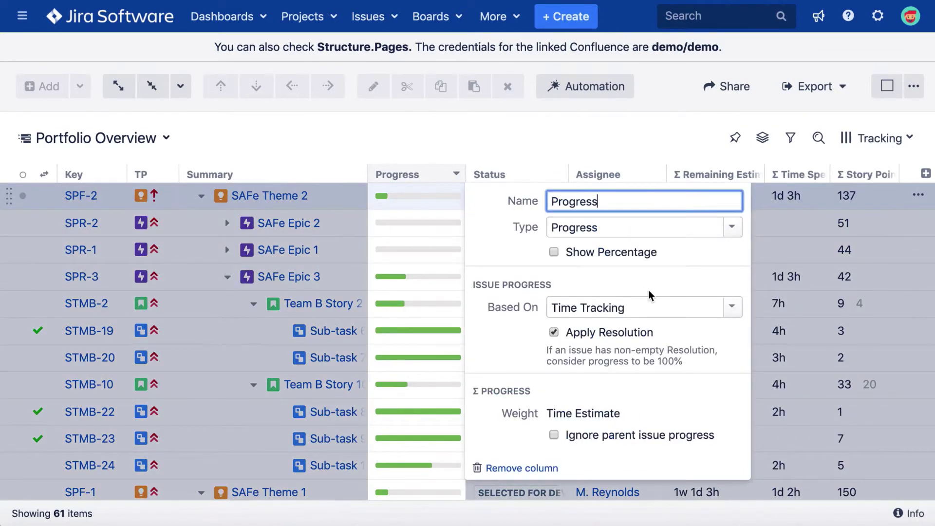
{"action": "left_click", "coordinate": [732, 308]}
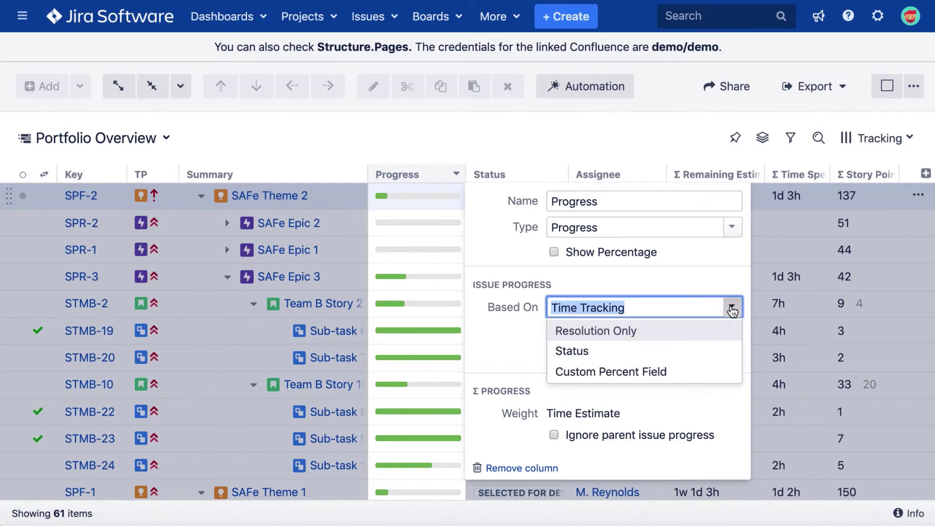
{"action": "left_click", "coordinate": [678, 332]}
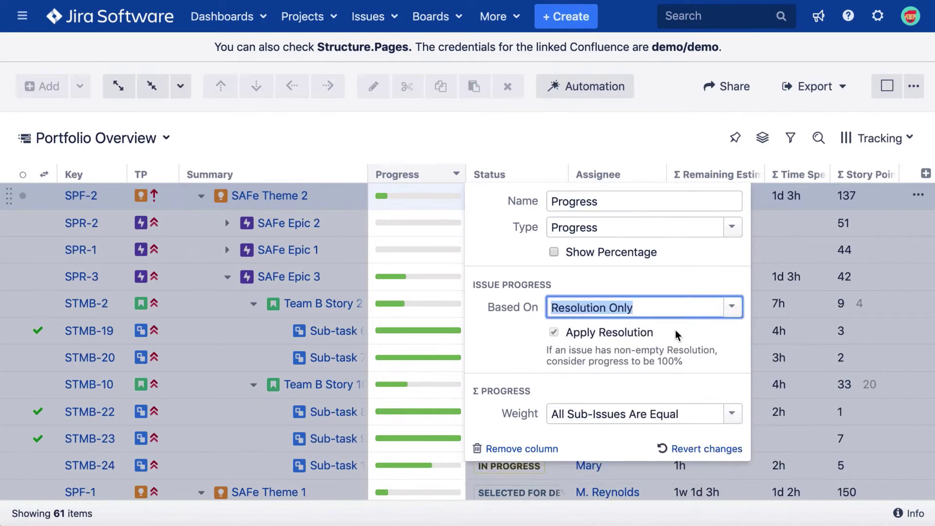
{"action": "left_click", "coordinate": [737, 415]}
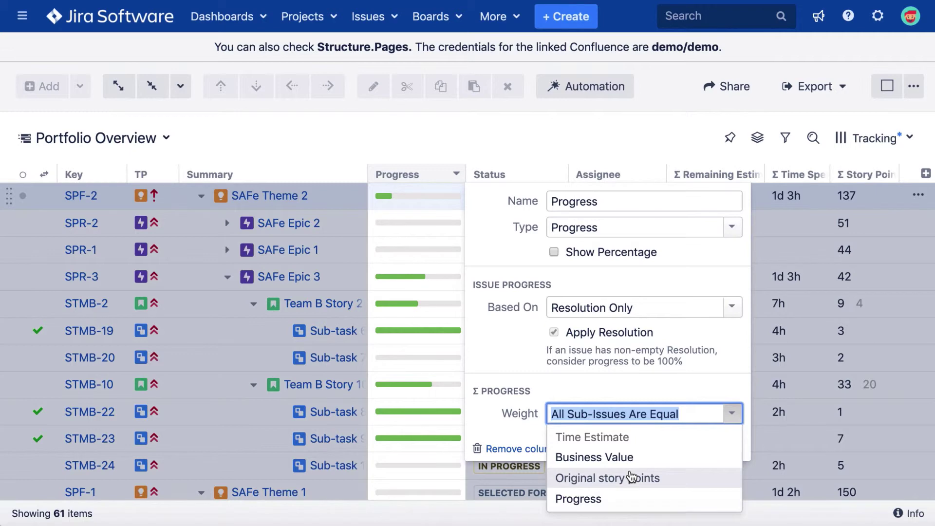
{"action": "scroll", "coordinate": [595, 487], "scroll_direction": "down", "scroll_amount": 1}
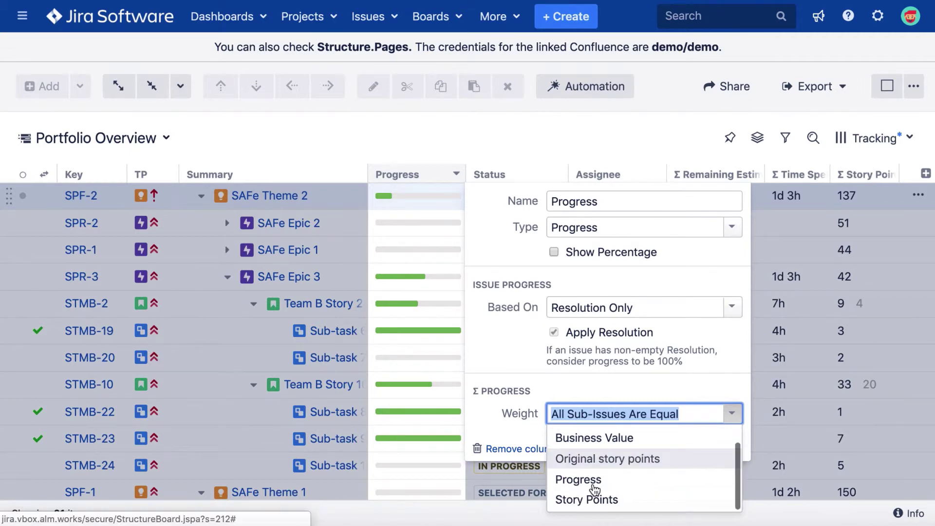
{"action": "left_click", "coordinate": [591, 497]}
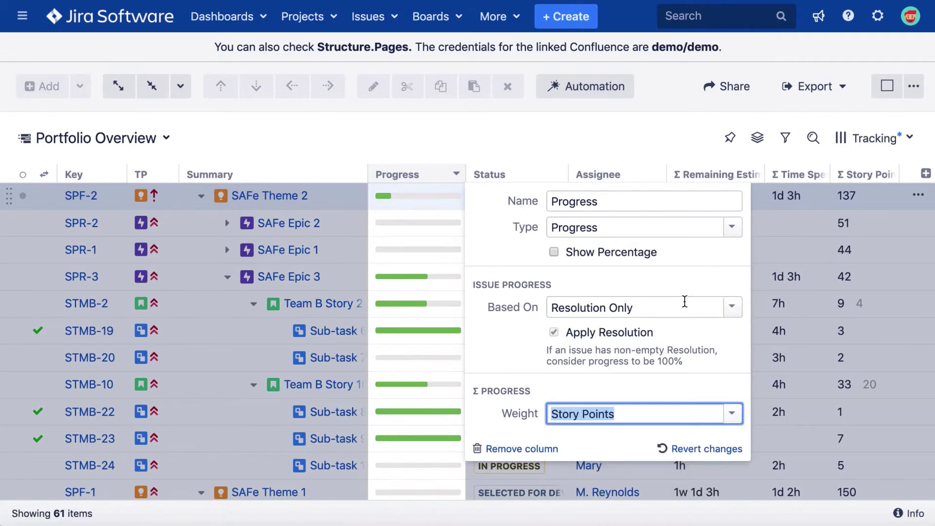
{"action": "left_click", "coordinate": [474, 123]}
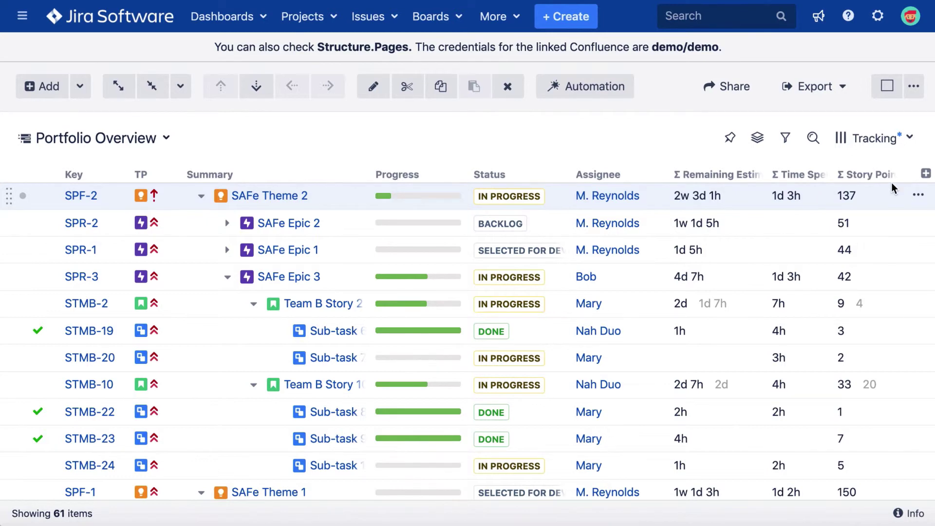
Step: Add the featured WSJF (Basic) column to the Tracking view
{"action": "left_click", "coordinate": [926, 174]}
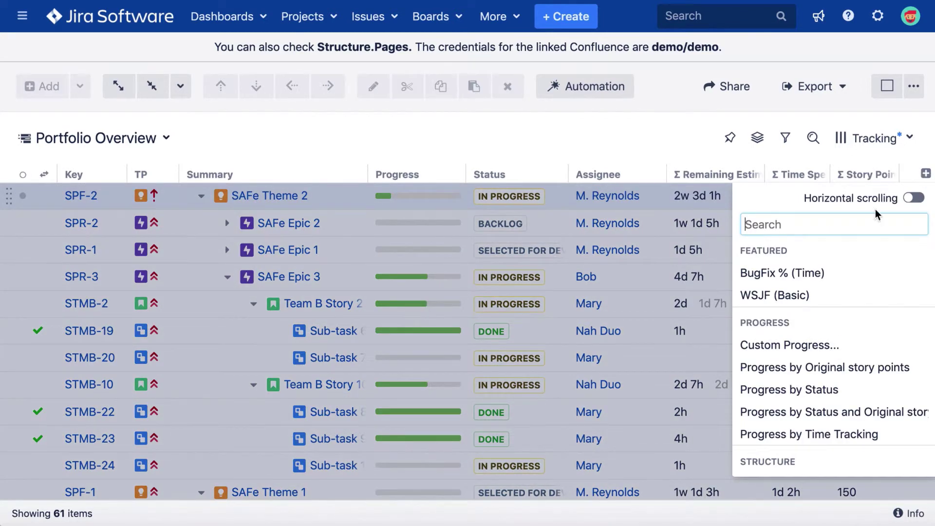
{"action": "left_click", "coordinate": [763, 295]}
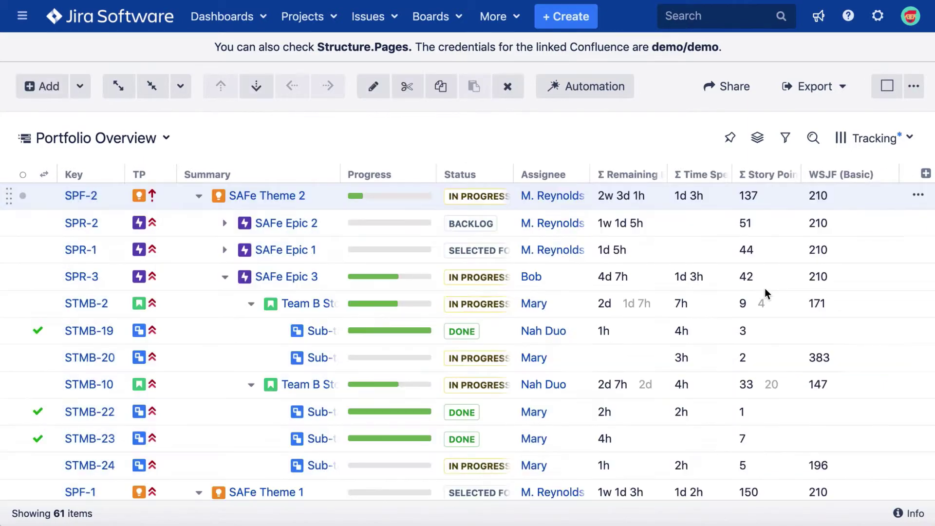
Step: Examine the WSJF (Basic) column's formula from start to end and its variables, leaving its settings as they are
{"action": "left_click", "coordinate": [889, 174]}
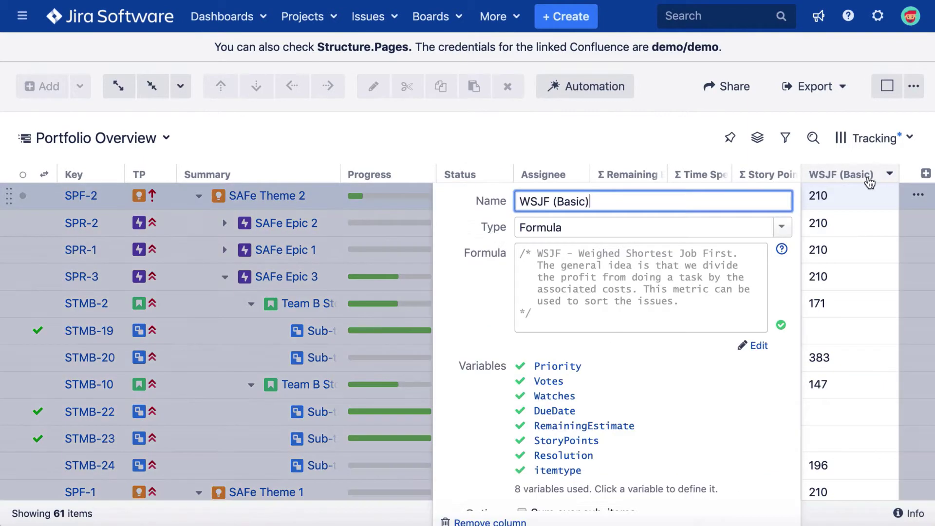
{"action": "scroll", "coordinate": [654, 275], "scroll_direction": "down", "scroll_amount": 3}
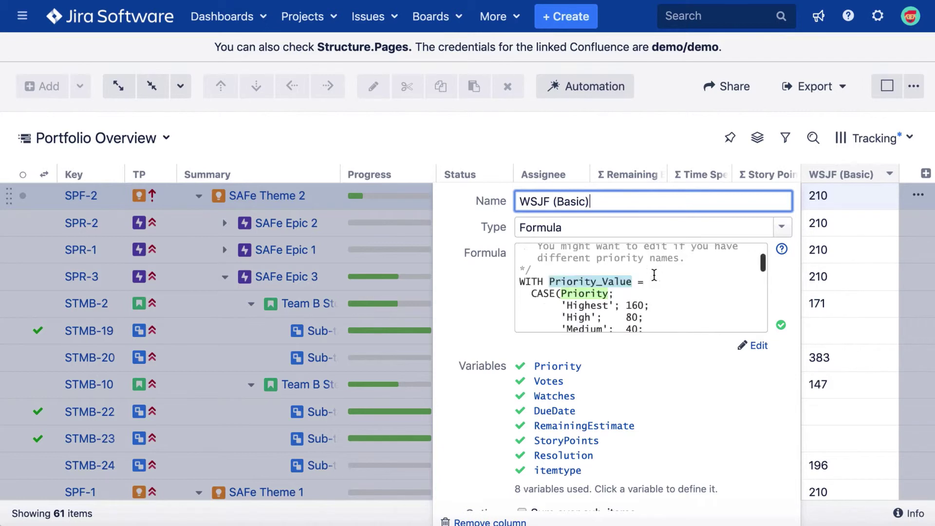
{"action": "scroll", "coordinate": [654, 275], "scroll_direction": "down", "scroll_amount": 1}
{"action": "scroll", "coordinate": [653, 275], "scroll_direction": "down", "scroll_amount": 3}
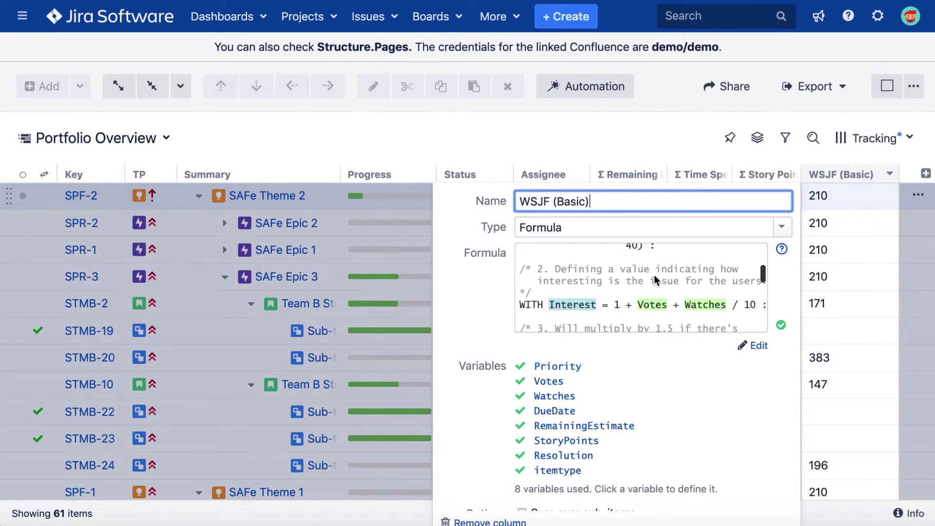
{"action": "scroll", "coordinate": [654, 275], "scroll_direction": "down", "scroll_amount": 2}
{"action": "scroll", "coordinate": [654, 275], "scroll_direction": "down", "scroll_amount": 3}
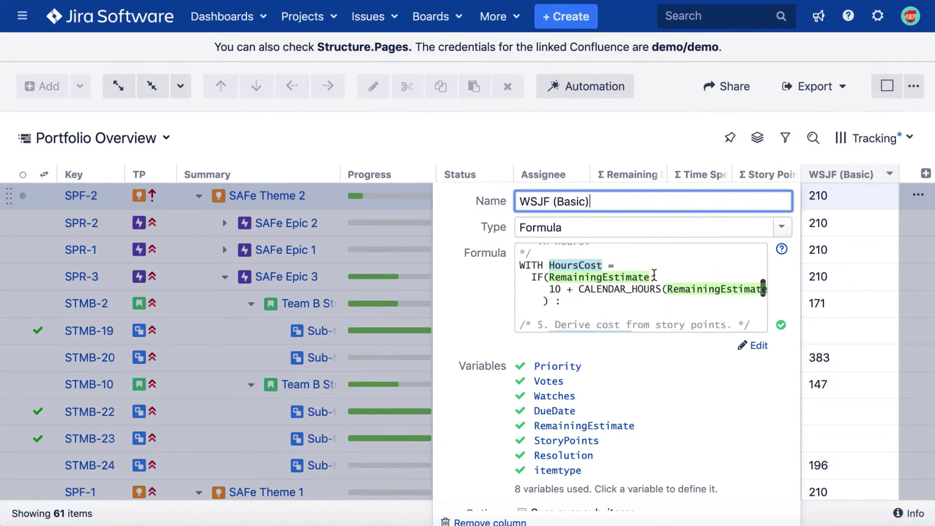
{"action": "scroll", "coordinate": [653, 275], "scroll_direction": "down", "scroll_amount": 3}
{"action": "scroll", "coordinate": [653, 275], "scroll_direction": "down", "scroll_amount": 3}
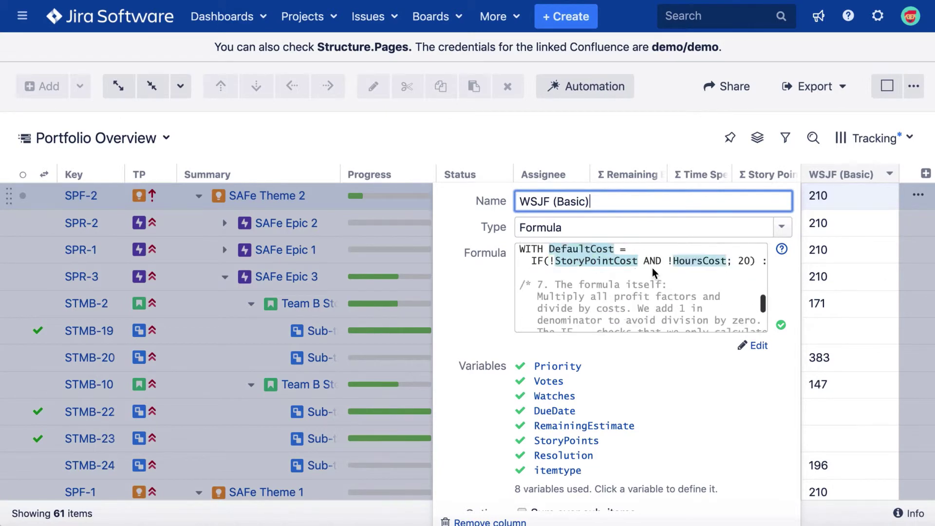
{"action": "left_click", "coordinate": [591, 138]}
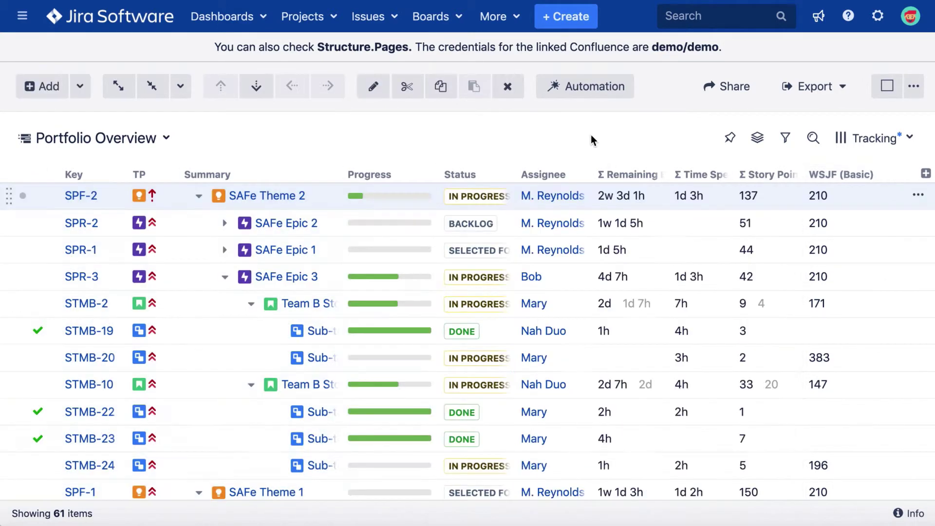